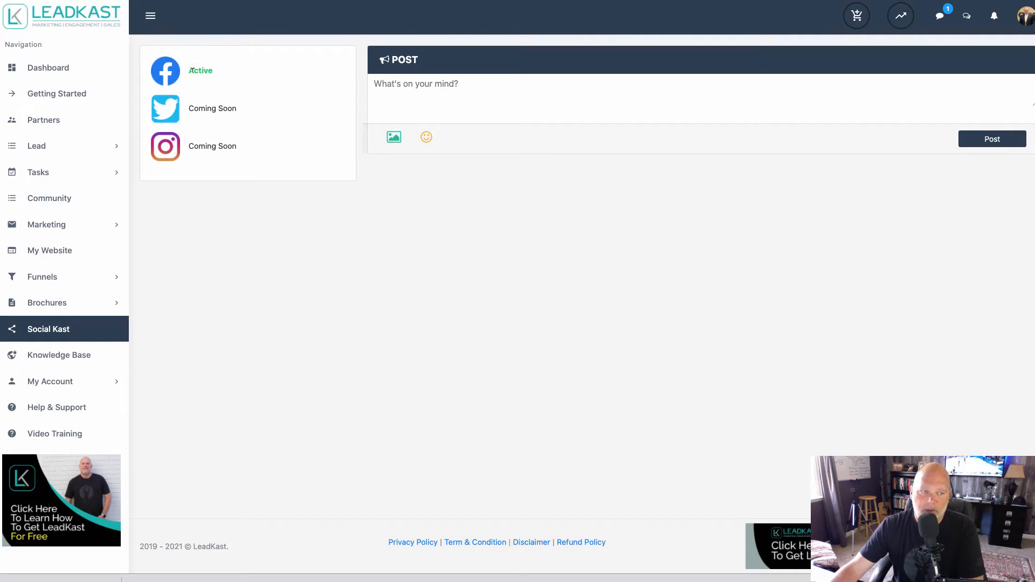
- Open the Facebook section of the account settings to view the connected page selection
left_click(60, 383)
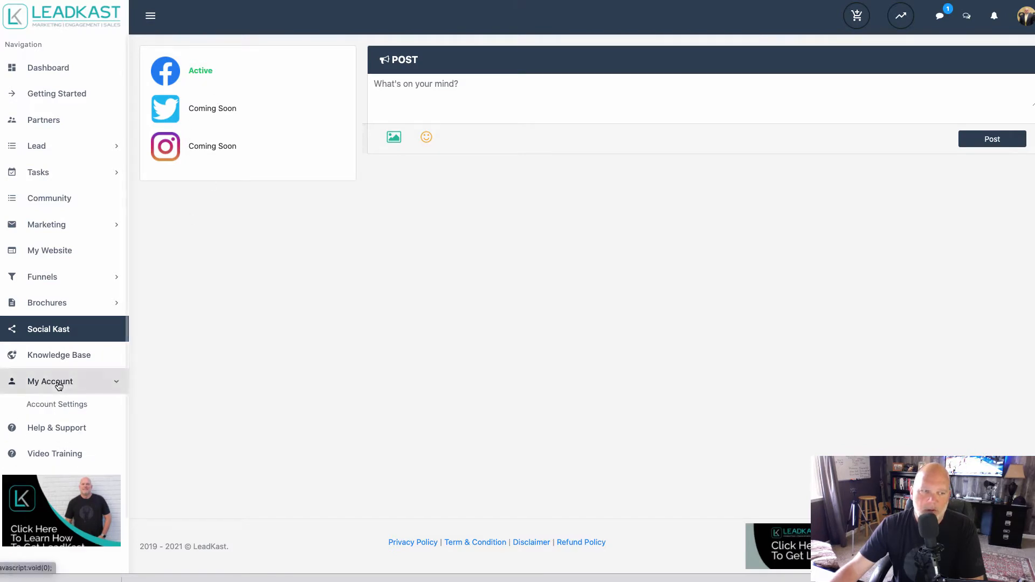
left_click(64, 407)
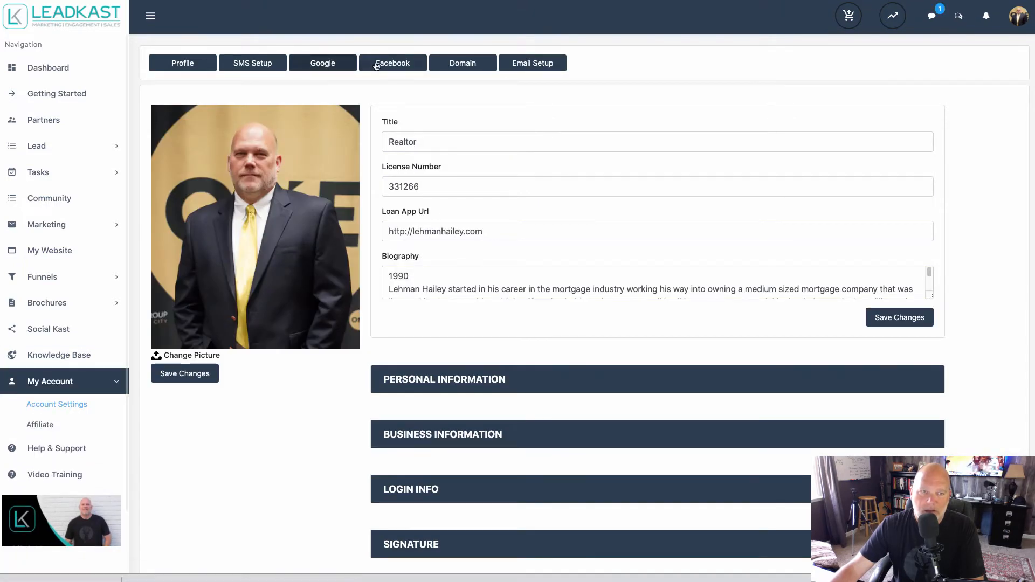
left_click(376, 66)
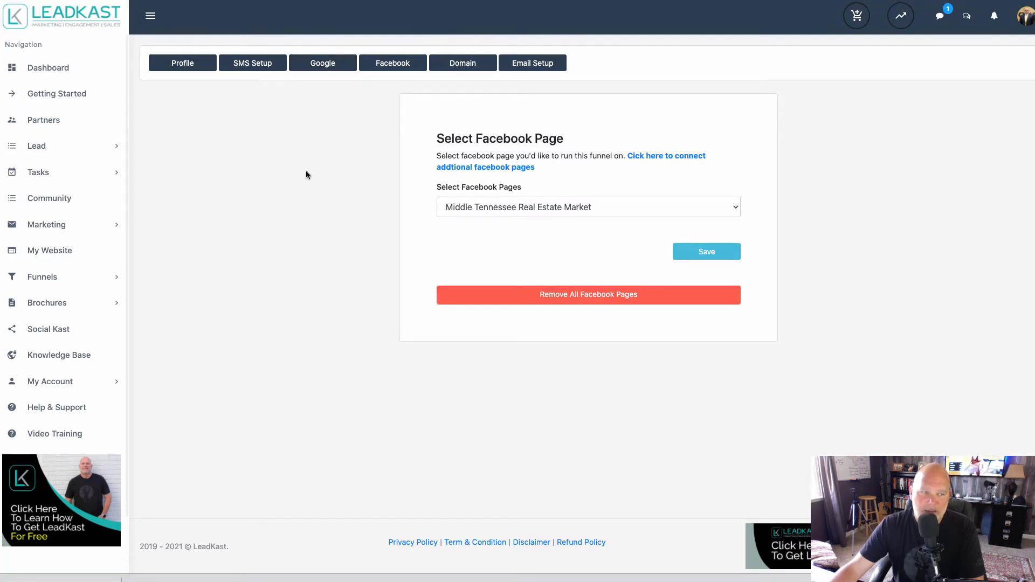
left_click(46, 330)
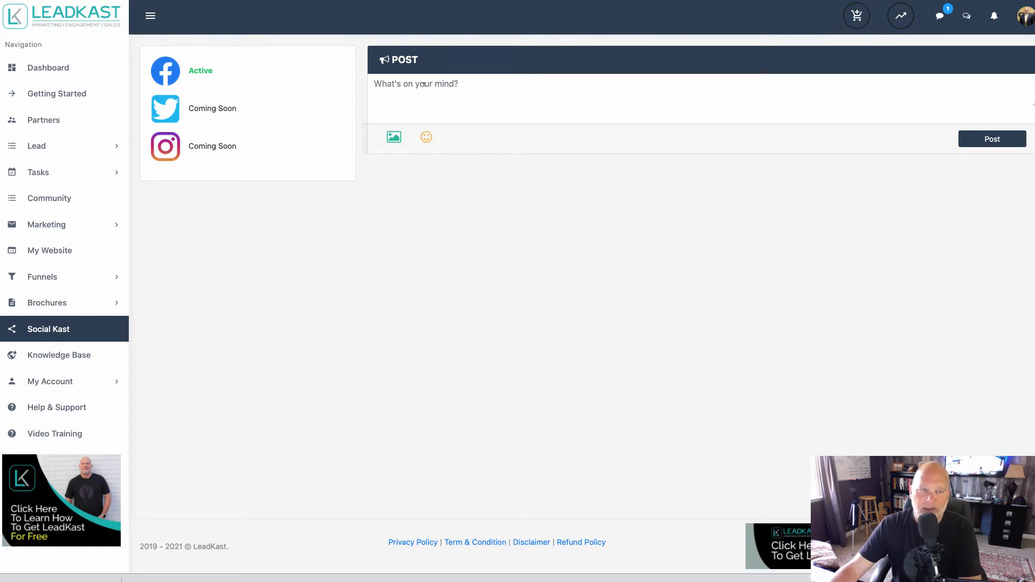
type("SDFGD")
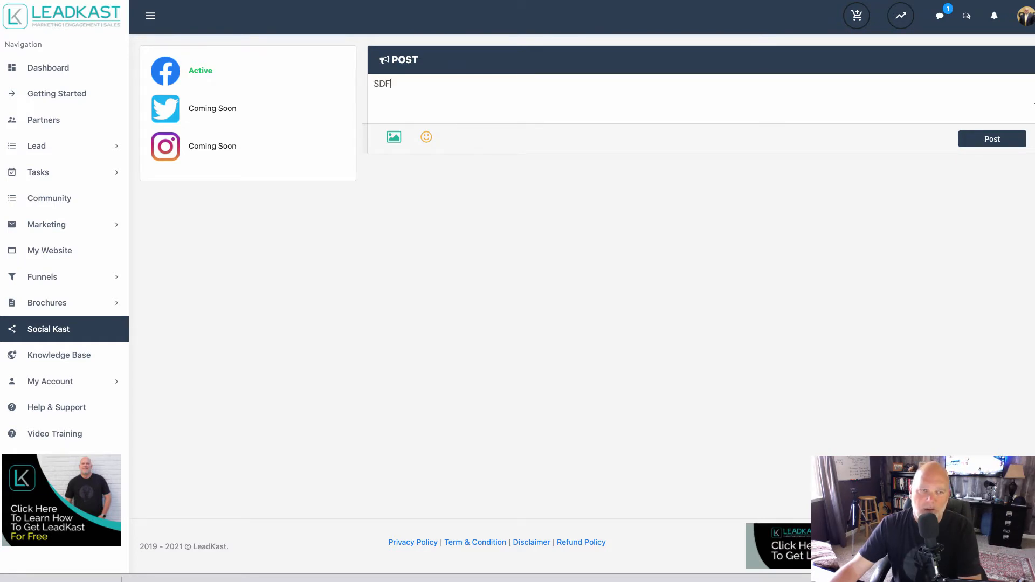
key("BackSpace")
key("BackSpace")
key("BackSpace")
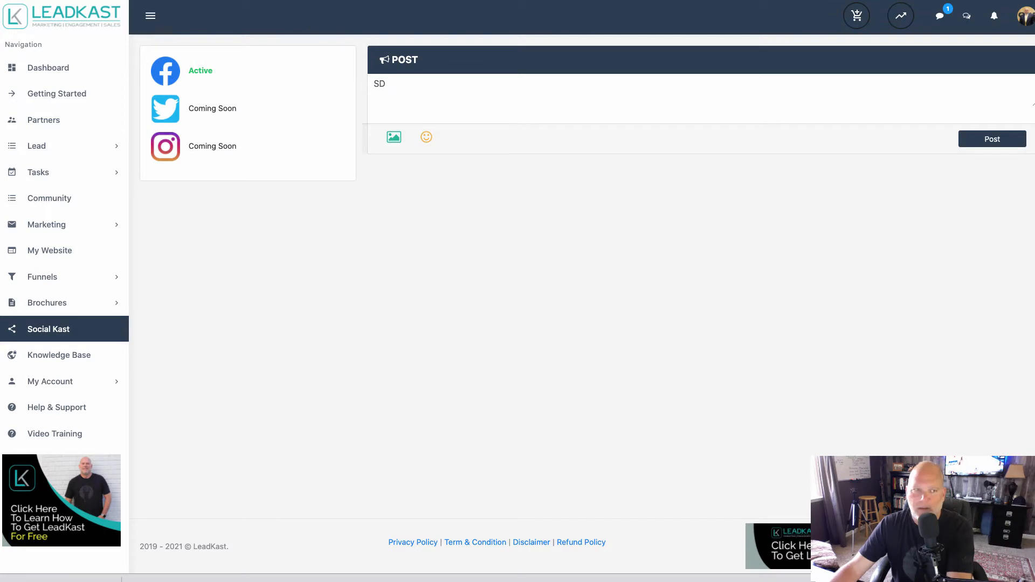
key("BackSpace")
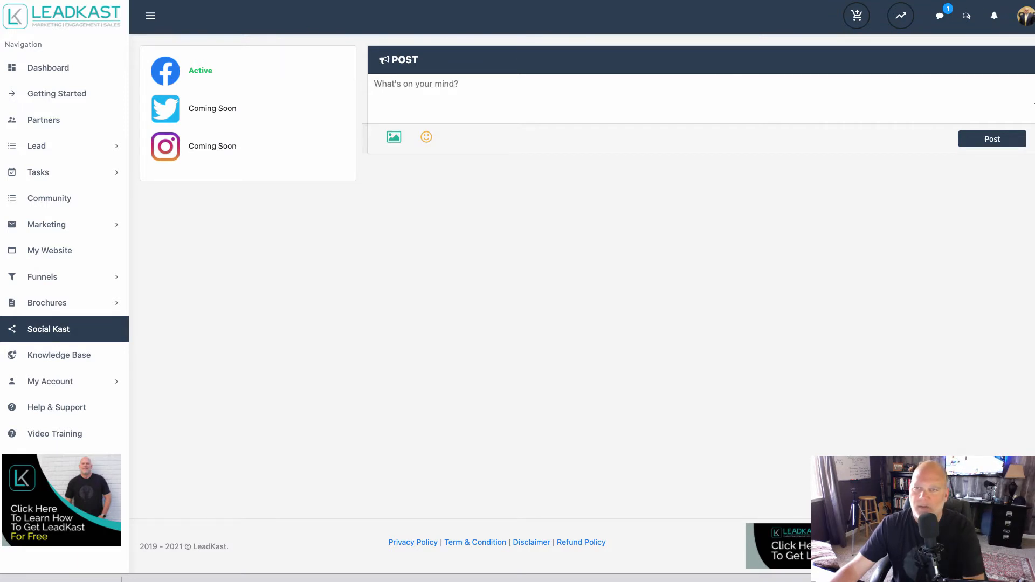
- Copy the headline and the "This Property Won't Last Long!" line from the Brentwood property funnel in My Funnels, and close its page
left_click(44, 279)
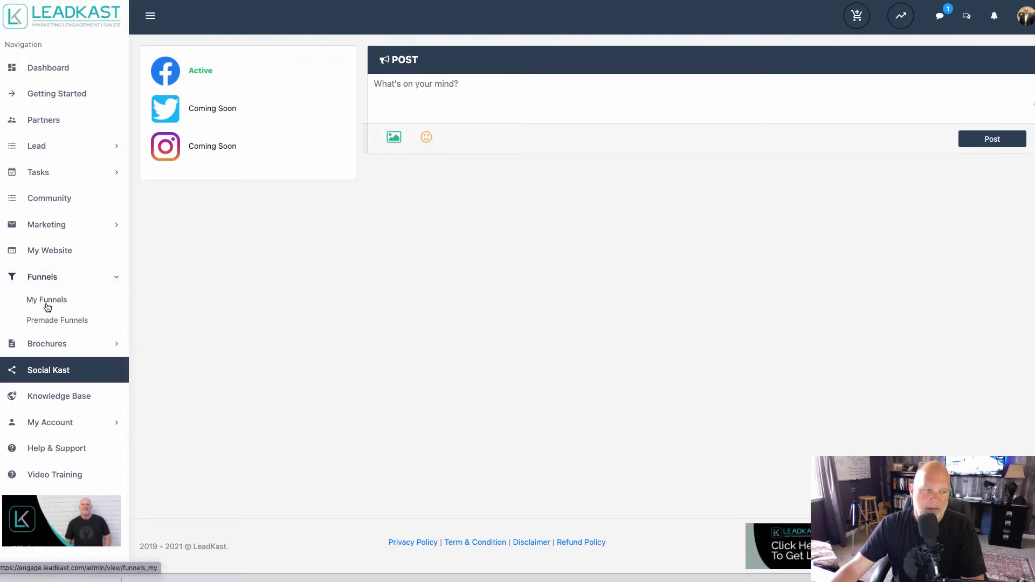
left_click(48, 303)
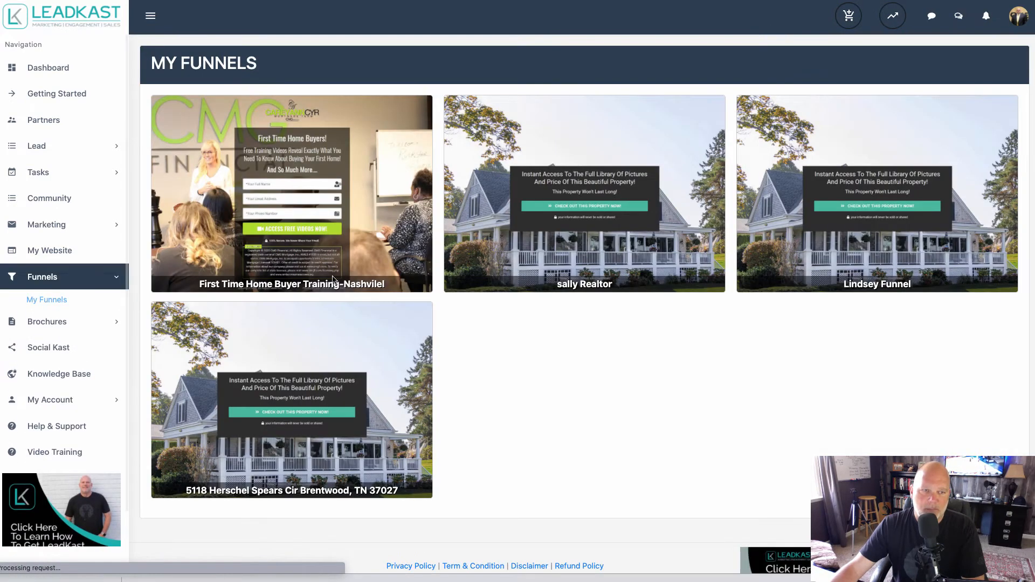
mouse_move(247, 432)
left_click(227, 379)
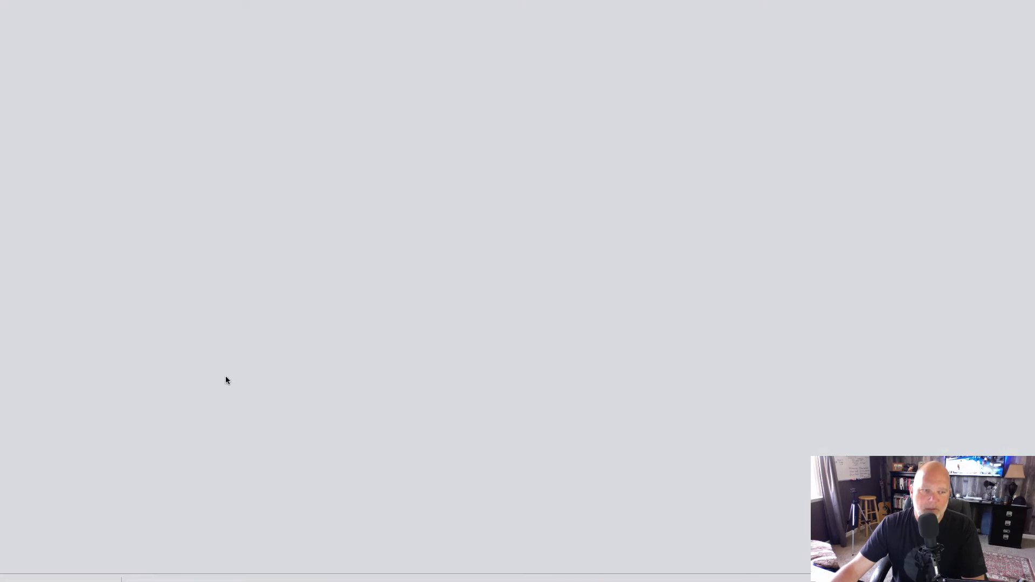
left_click_drag(610, 294, 369, 209)
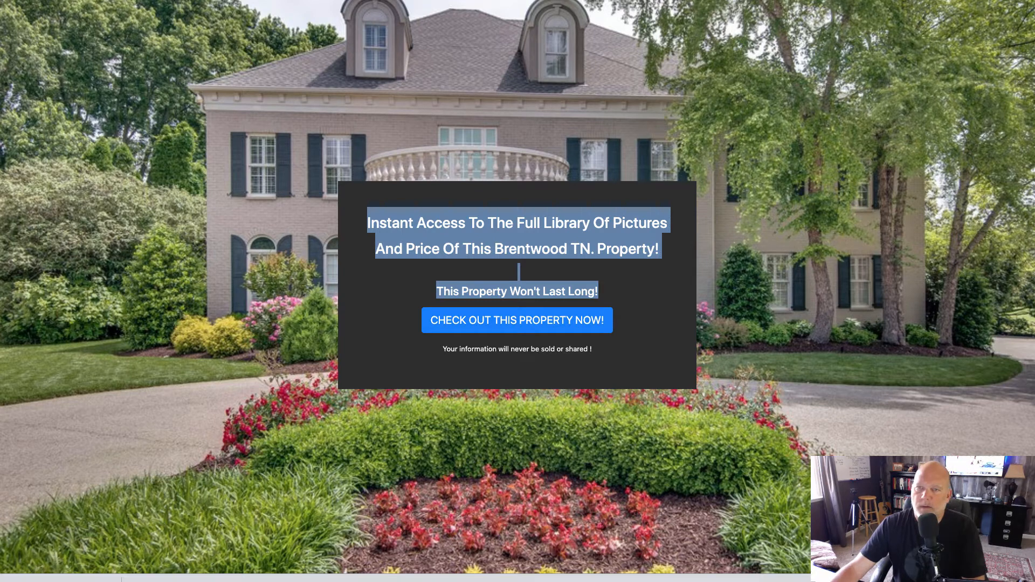
key("super+w")
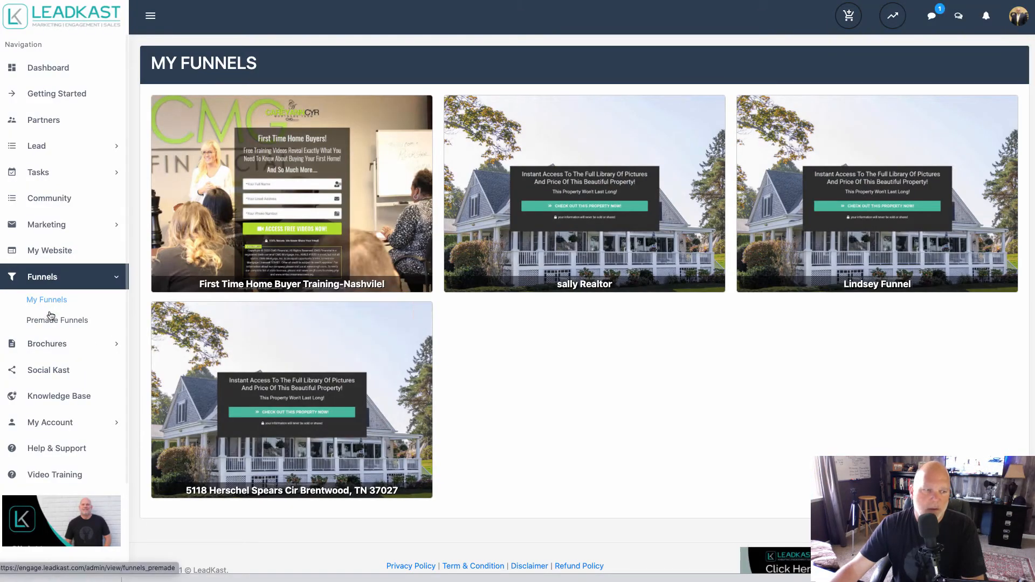
- Paste the copied Brentwood property text into a new Social Kast post
left_click(47, 370)
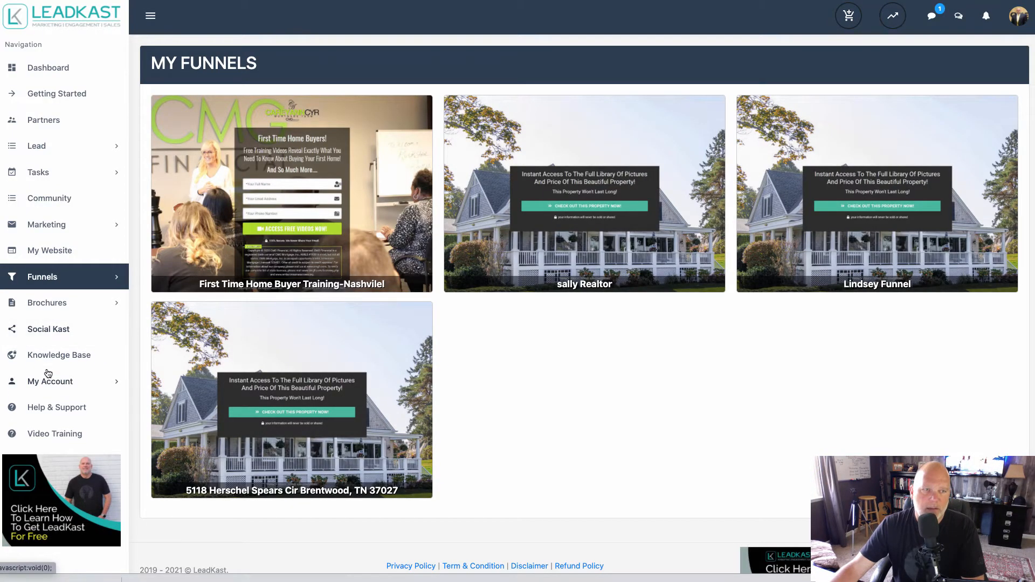
left_click(48, 329)
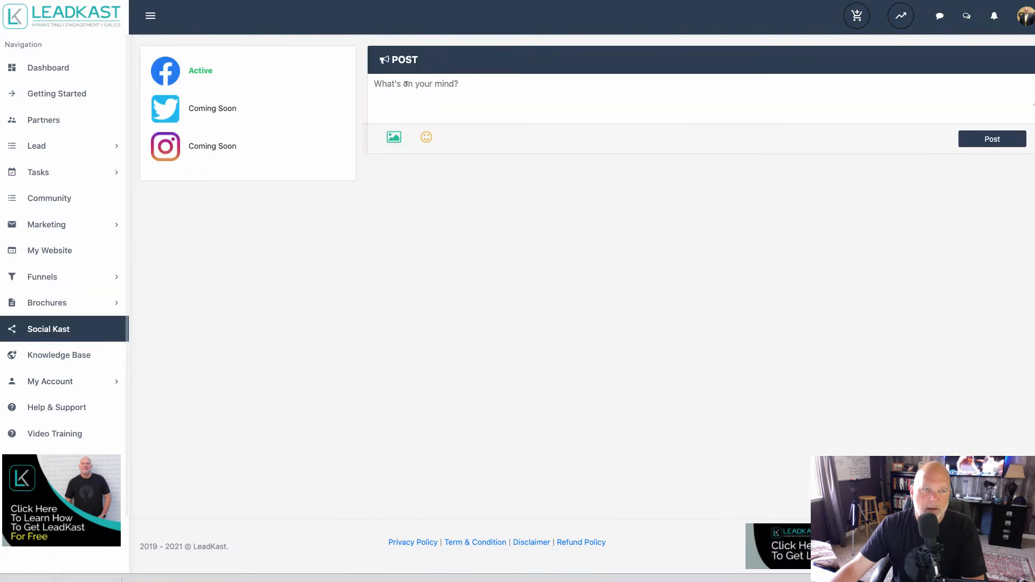
key("ctrl+v")
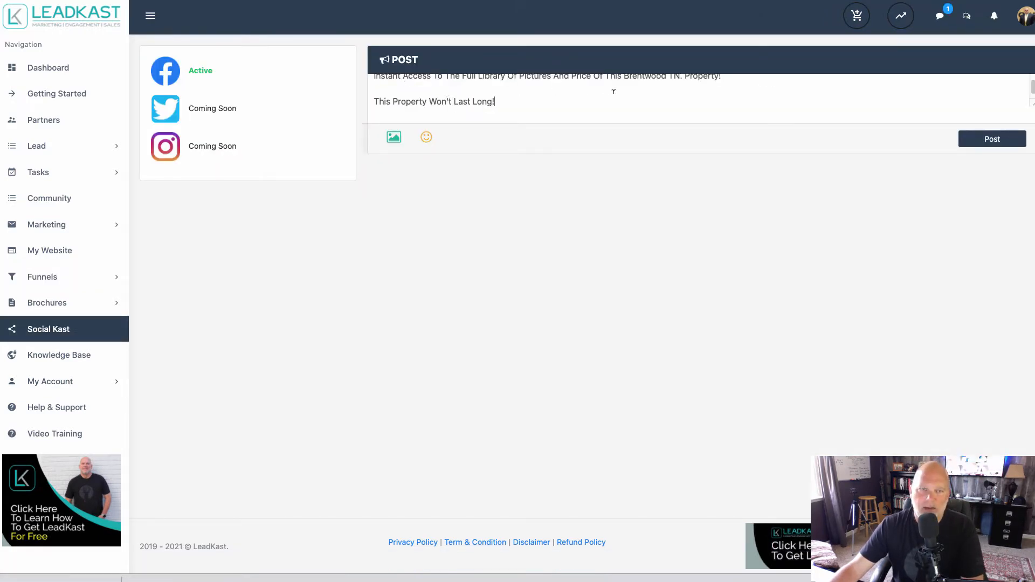
- Correct the second sentence's opening word to "This", remove the blank line above it, and add a line break after it
scroll(456, 86, "up", 1)
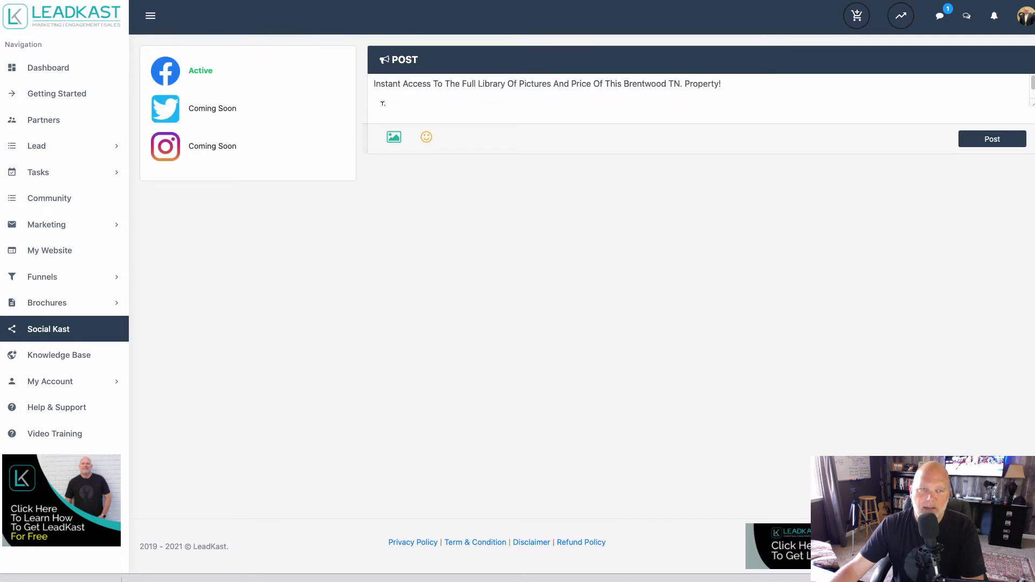
scroll(382, 108, "down", 1)
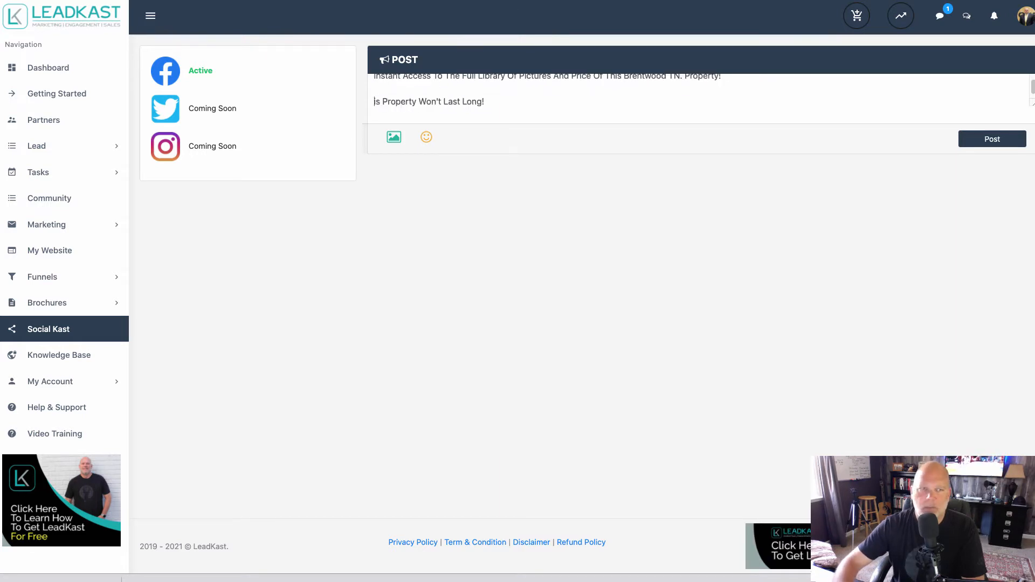
type("T")
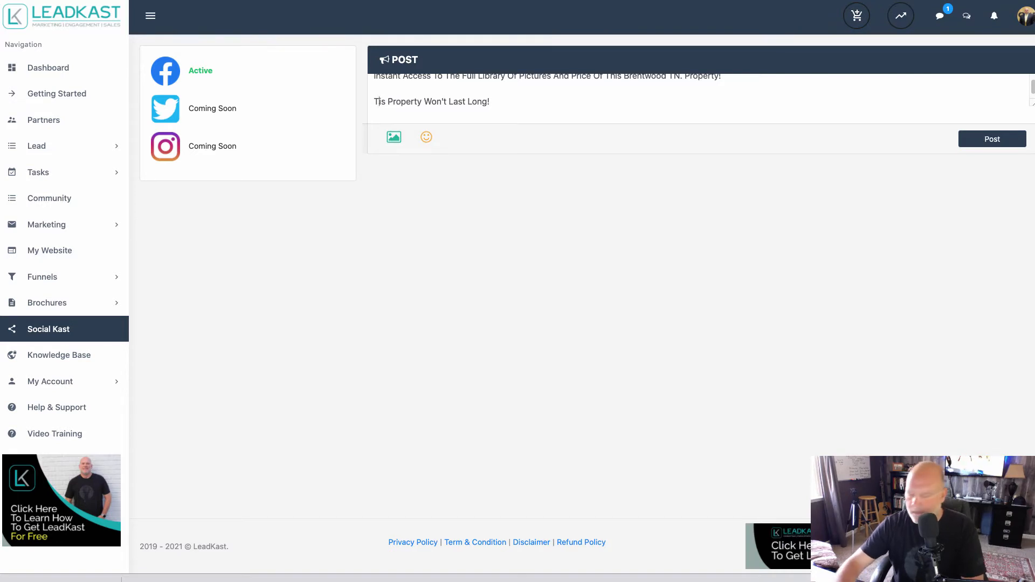
type("H")
key("shift+Left")
key("BackSpace")
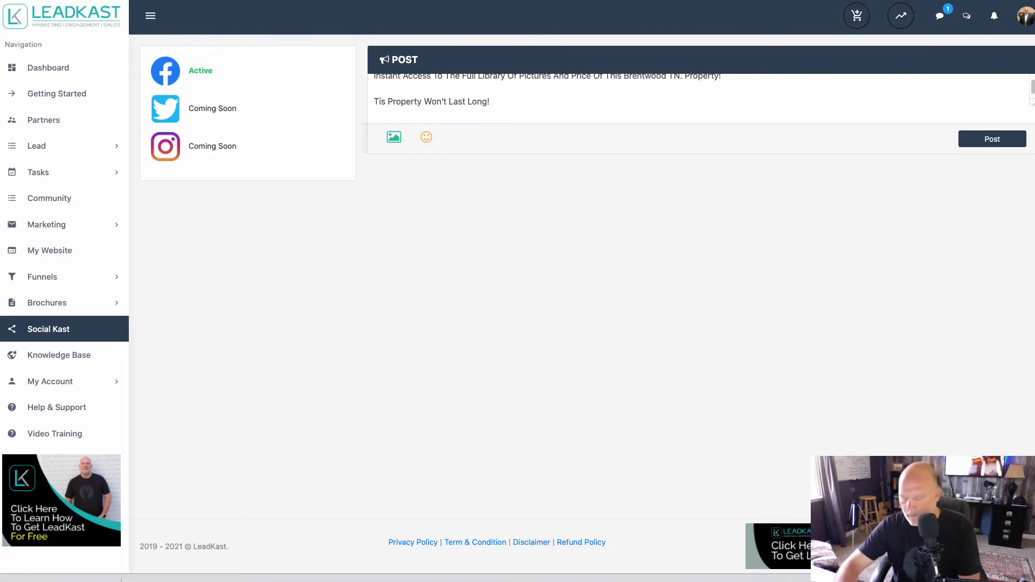
type("h")
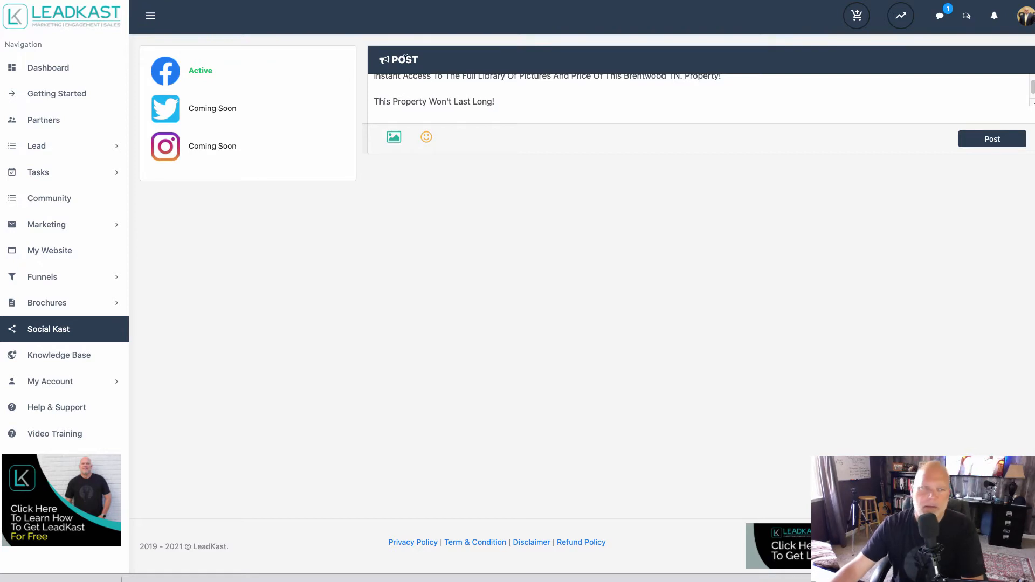
left_click(375, 102)
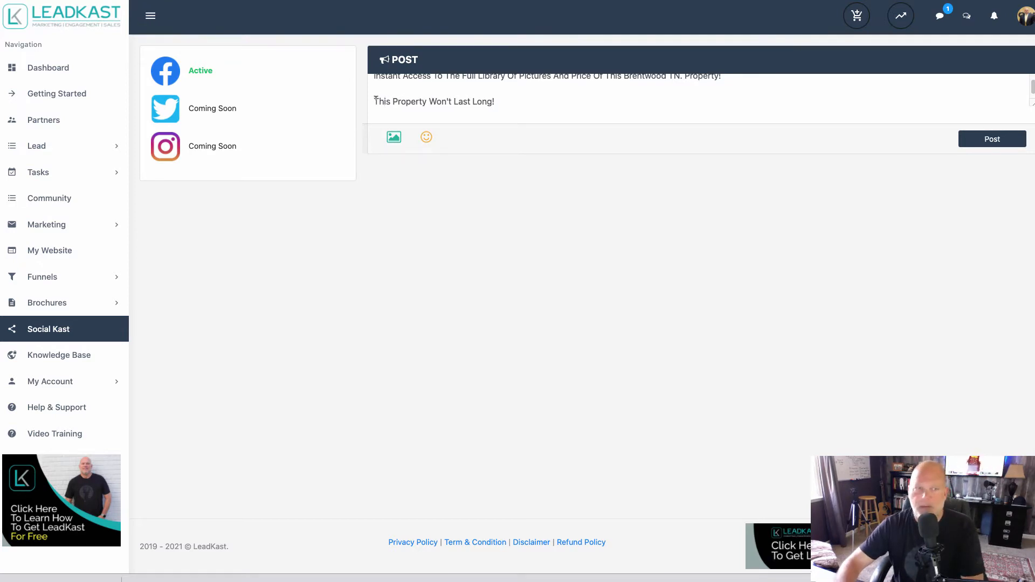
key("BackSpace")
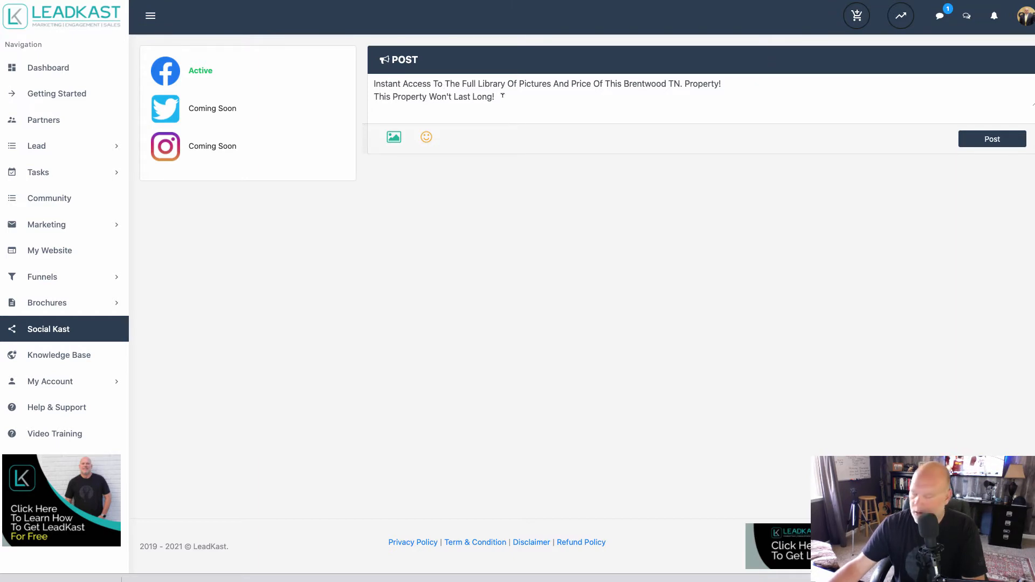
key("Return")
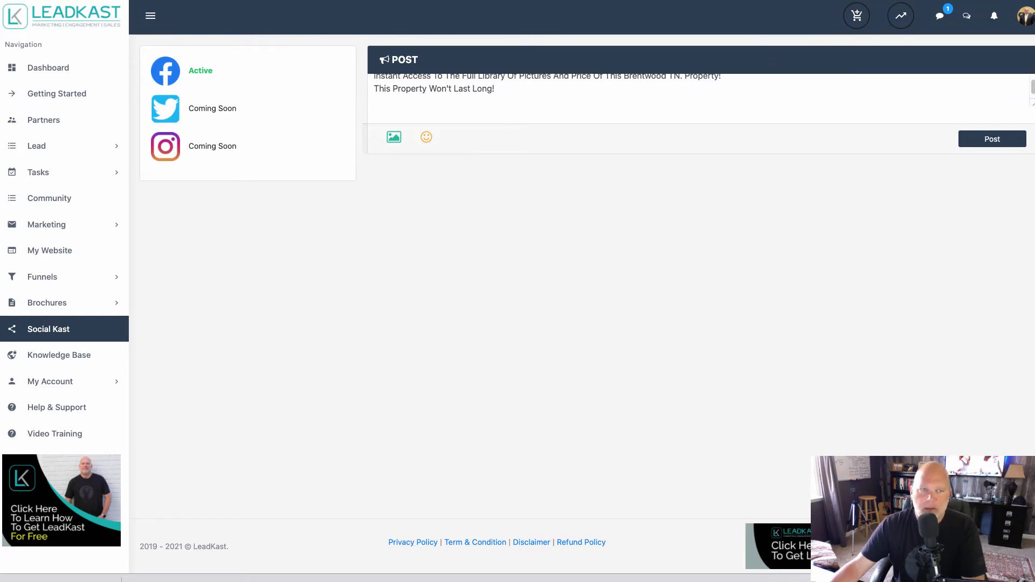
- Attach the house photo 778787878.jpeg from the iCloud Desktop folder to the post
left_click(395, 138)
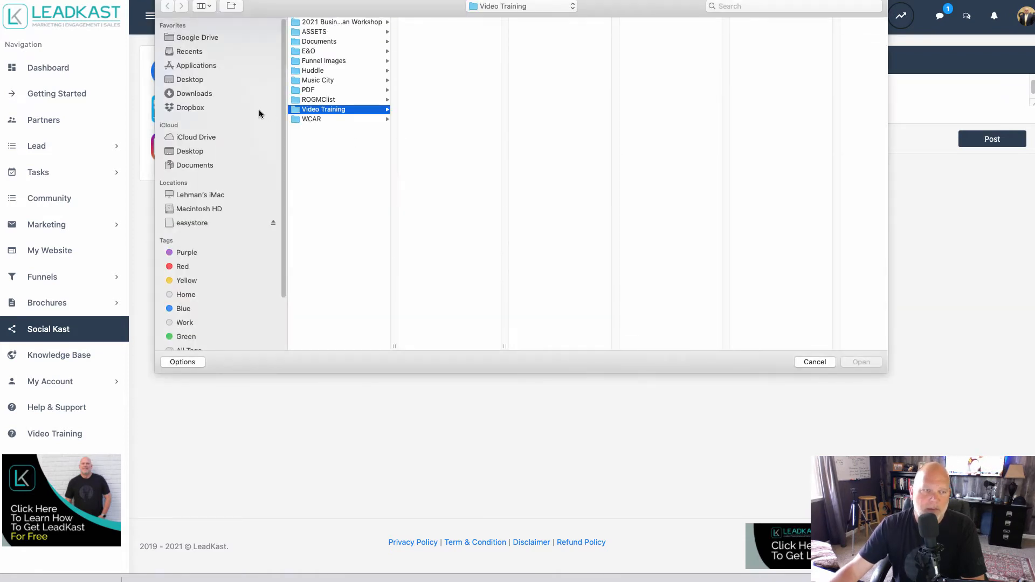
left_click(190, 150)
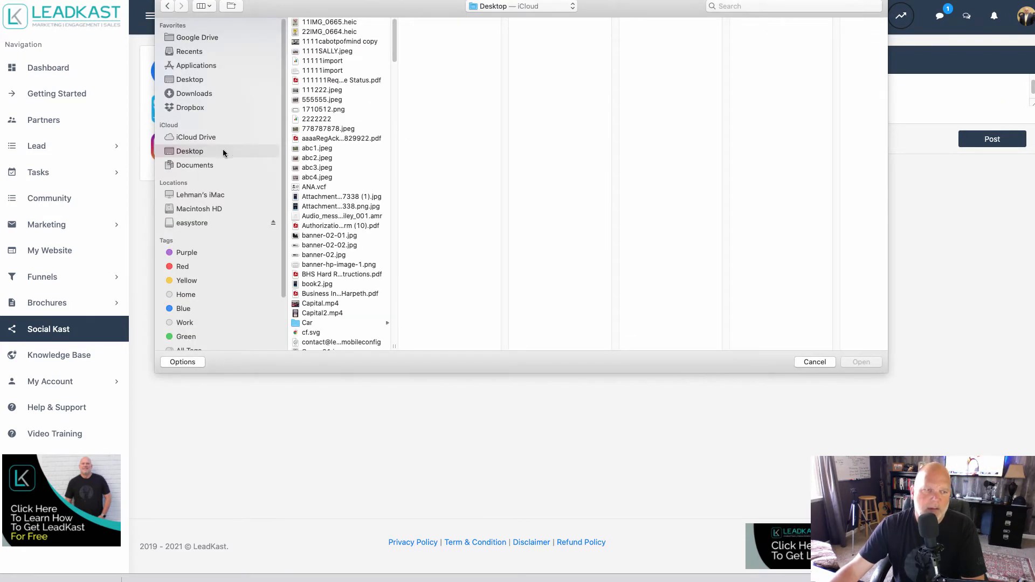
left_click(329, 128)
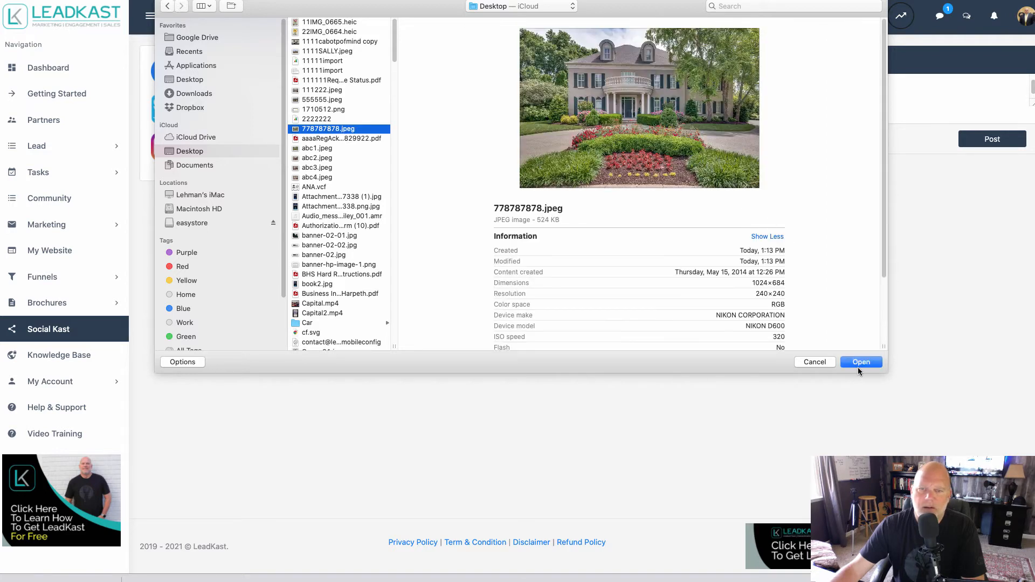
left_click(859, 362)
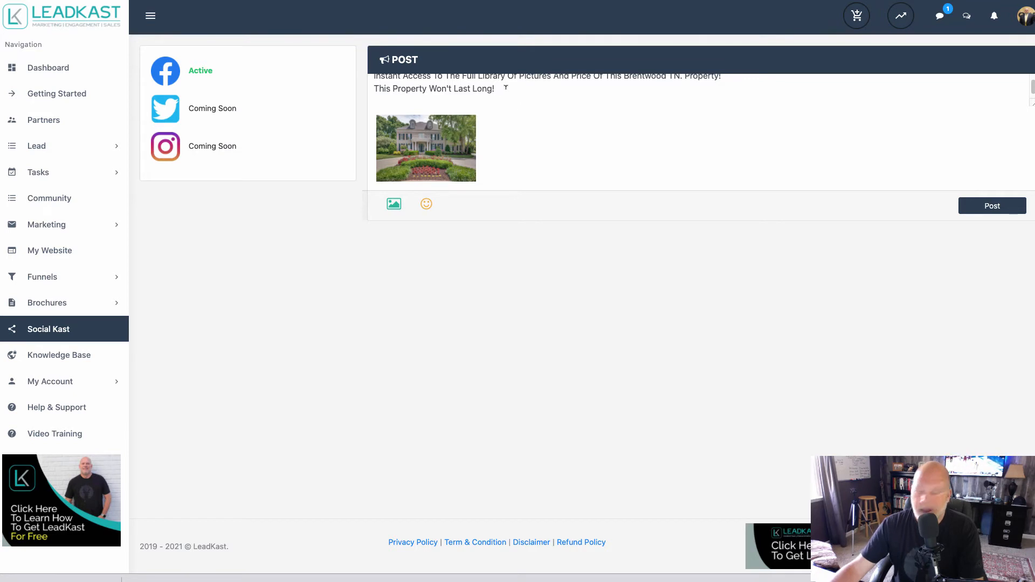
- Add the closing line "*****SEND ME A PRIVATE MESSAGE FOR ALL THE DETAILS." below the post text
key("Return")
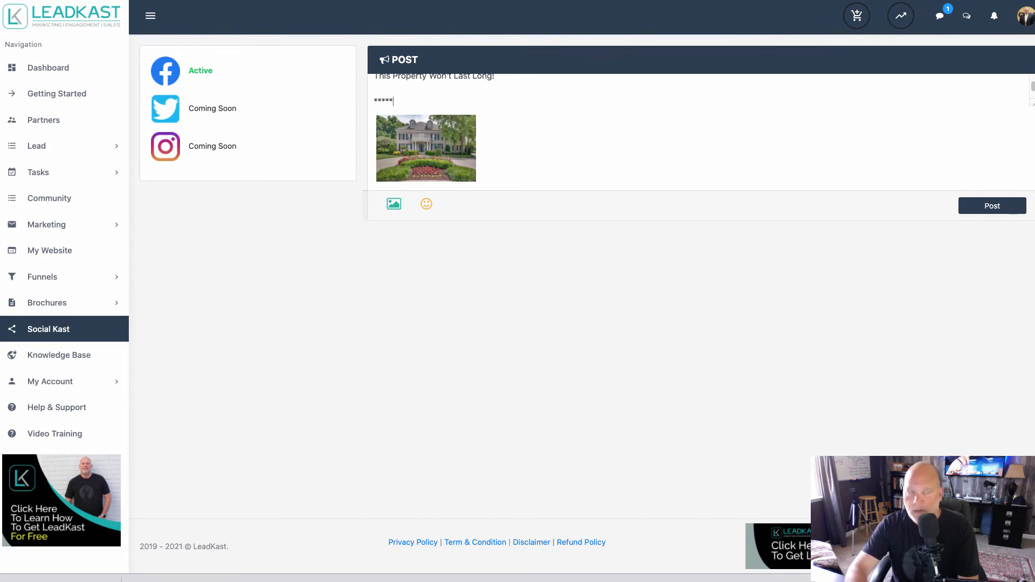
type("*****SEND ME")
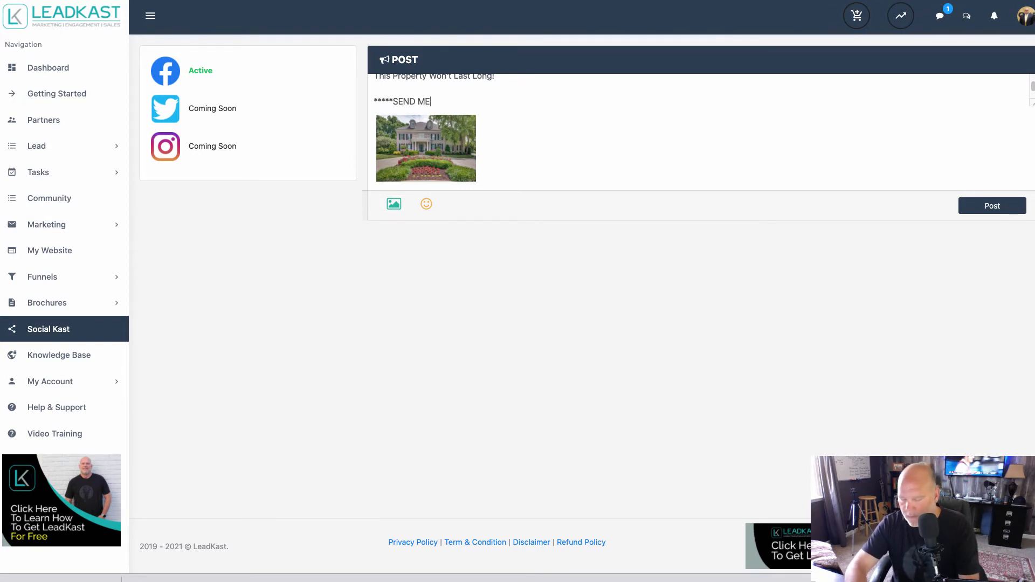
type(" A PRIVATE")
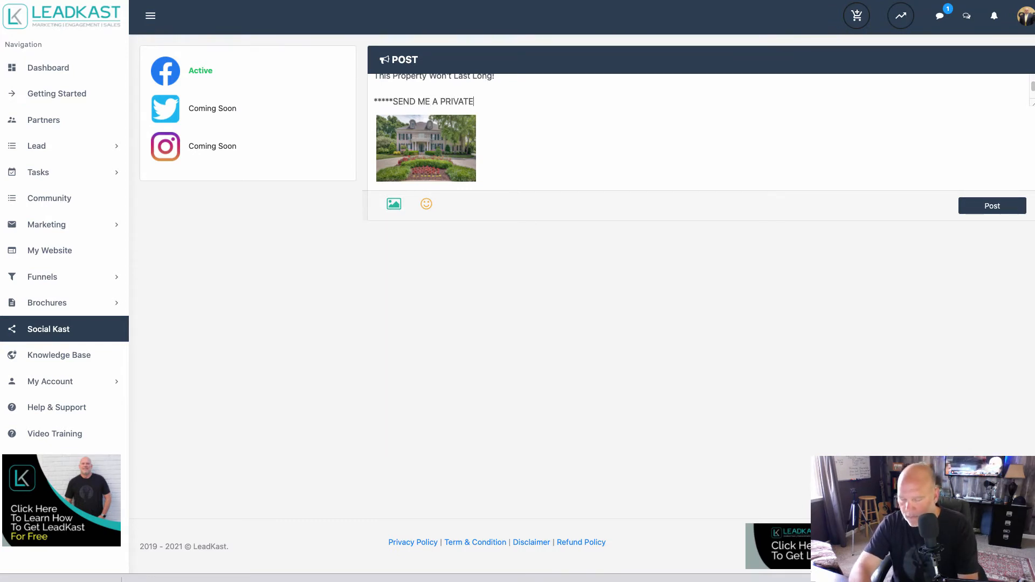
type(" MESSAGE")
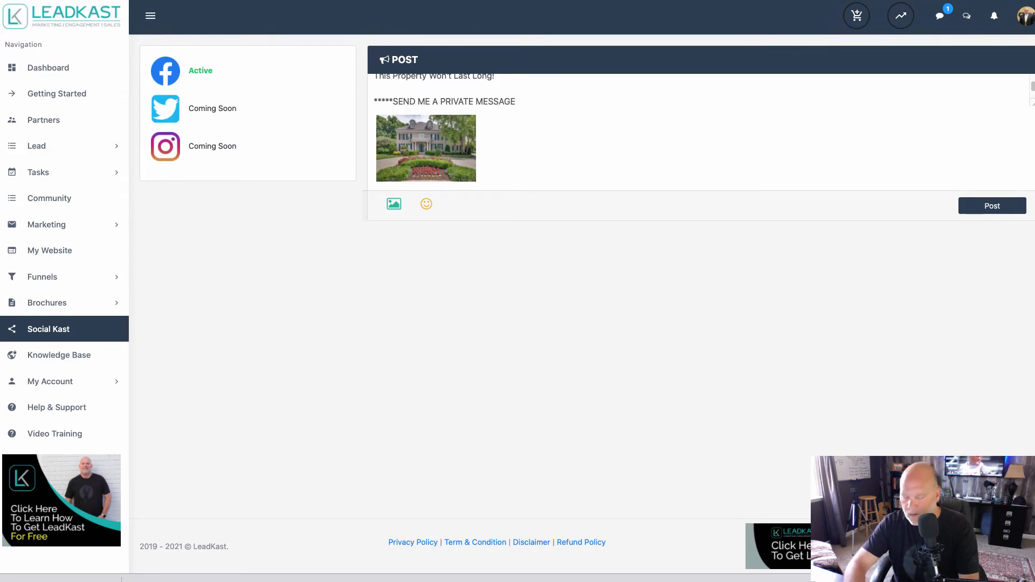
type(" FOR ")
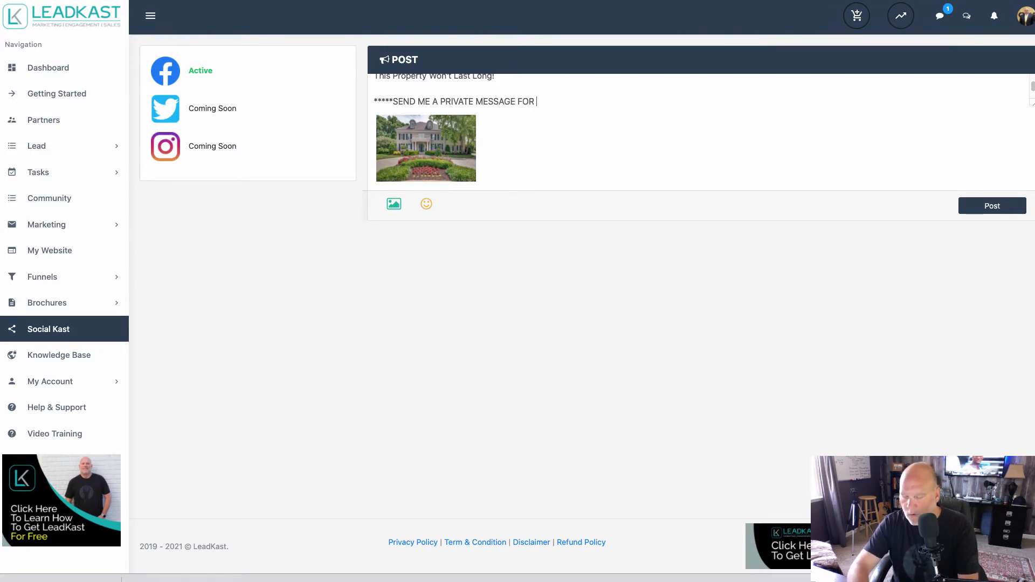
type("ALL THE DETAILS")
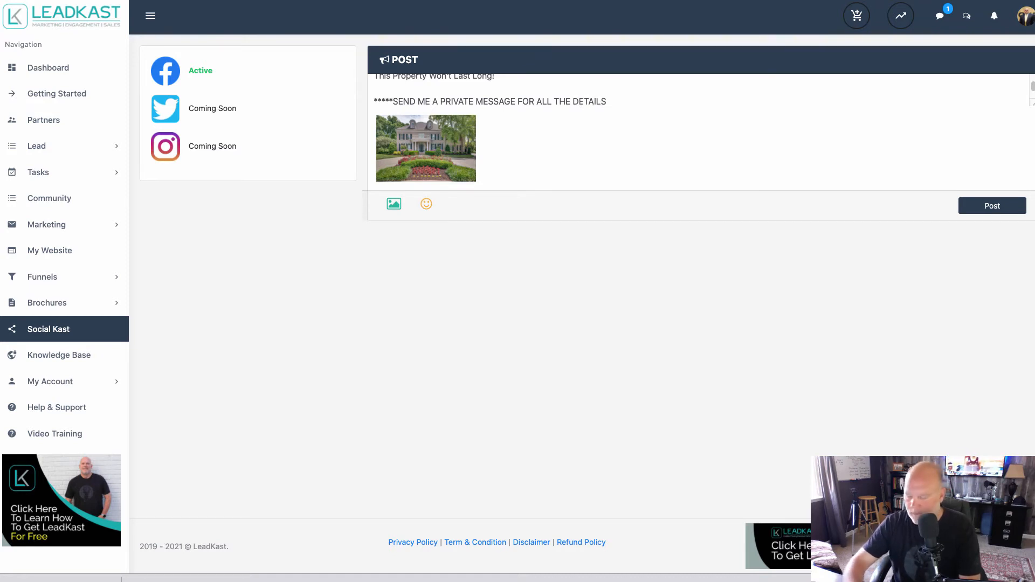
type(".")
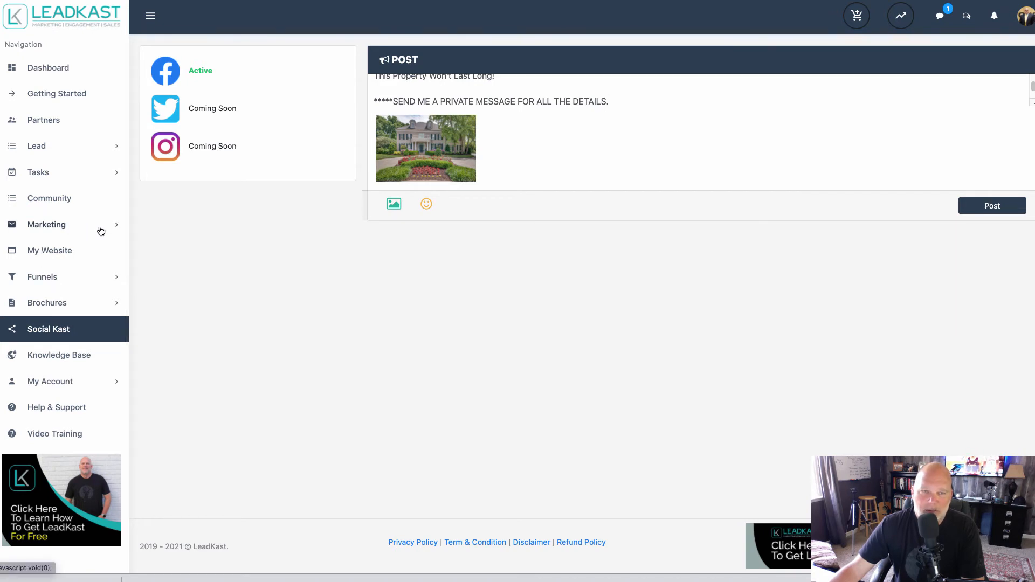
- Open the list of message conversations to view the contacts
left_click(940, 18)
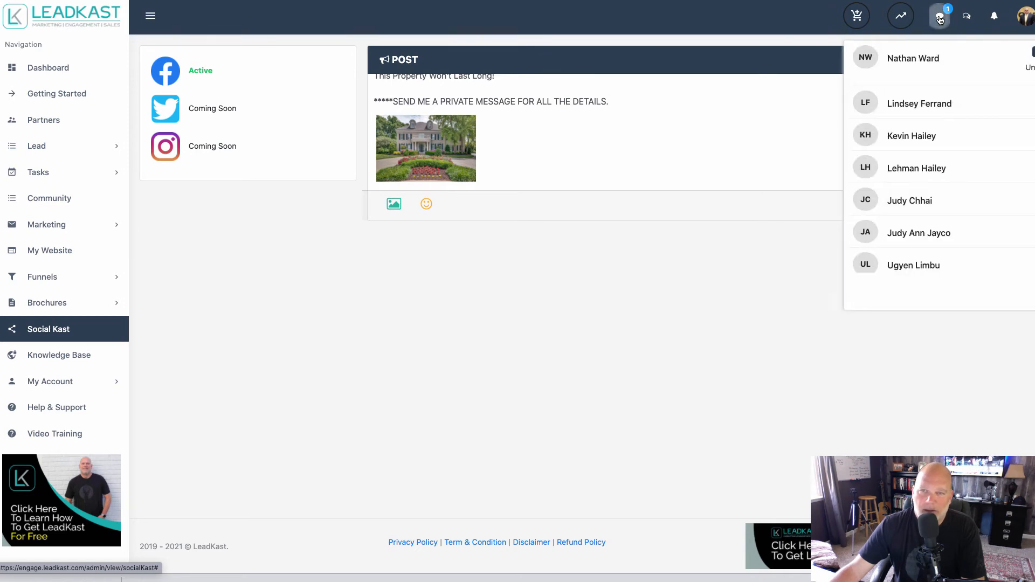
- Open the unread conversation containing "show me the house" and send the reply "Thanks"
left_click(896, 63)
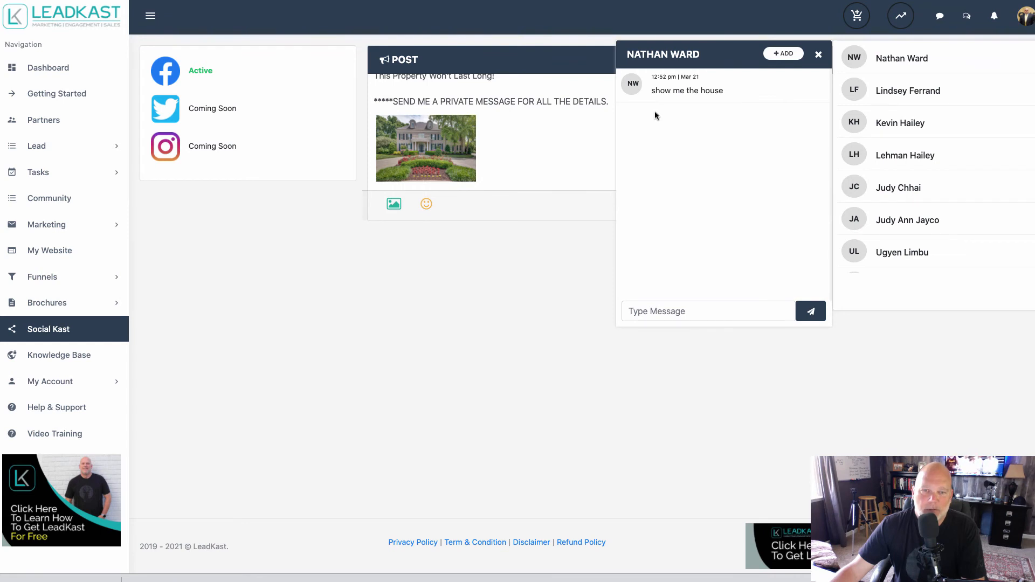
left_click(657, 311)
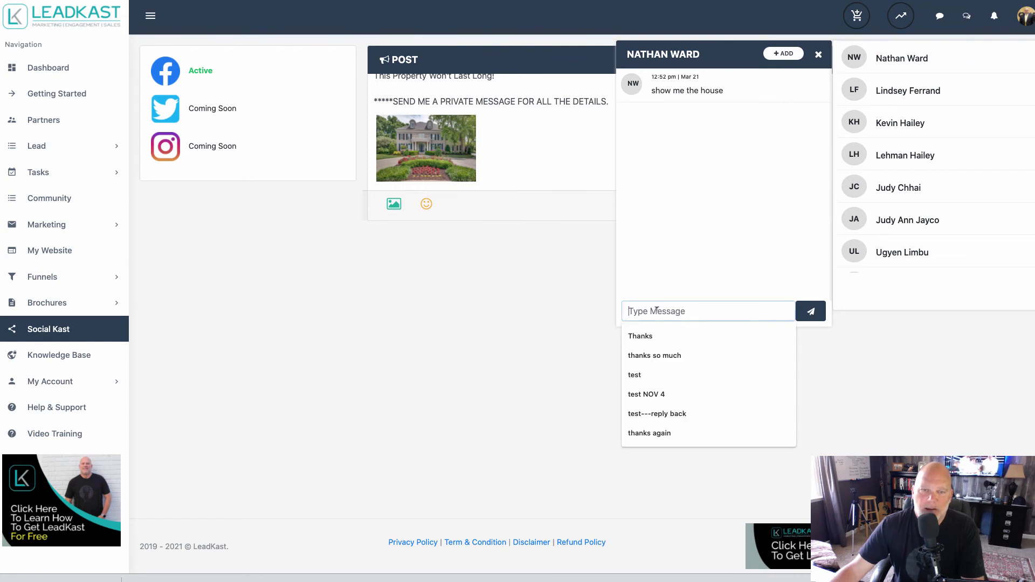
left_click(642, 336)
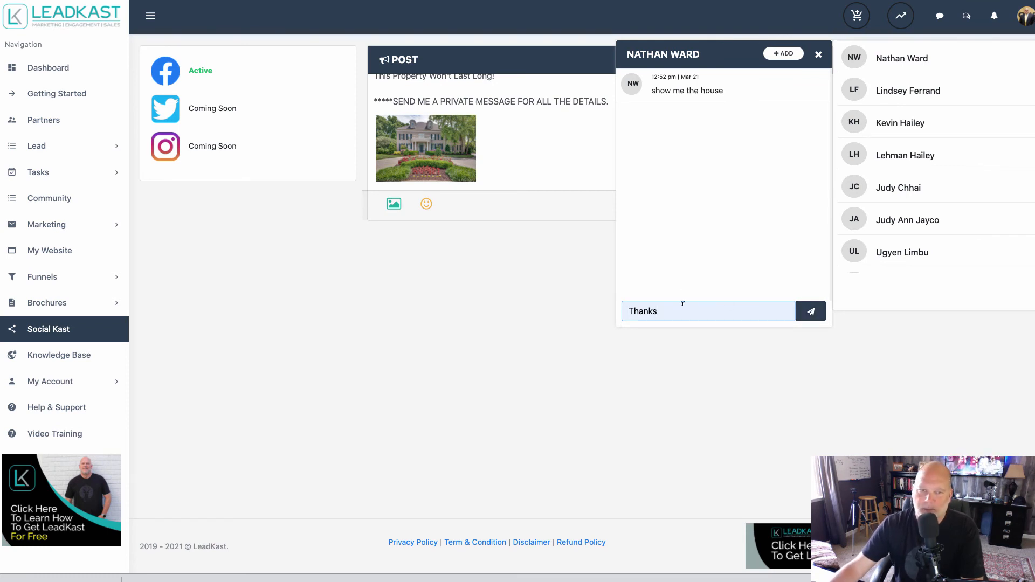
key("Return")
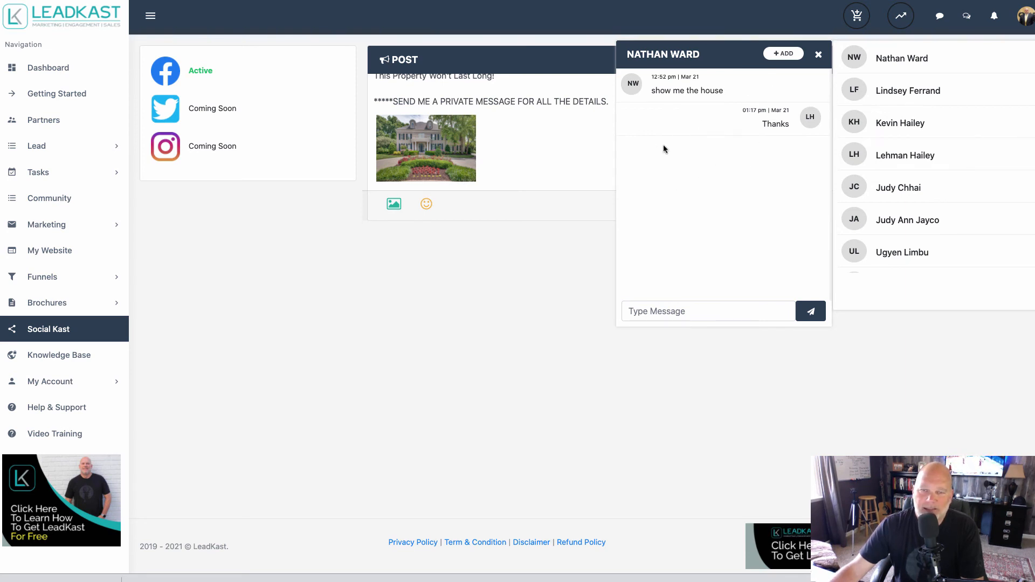
- Open the Add Lead form from the conversation, review its fields, and close it without saving
left_click(784, 54)
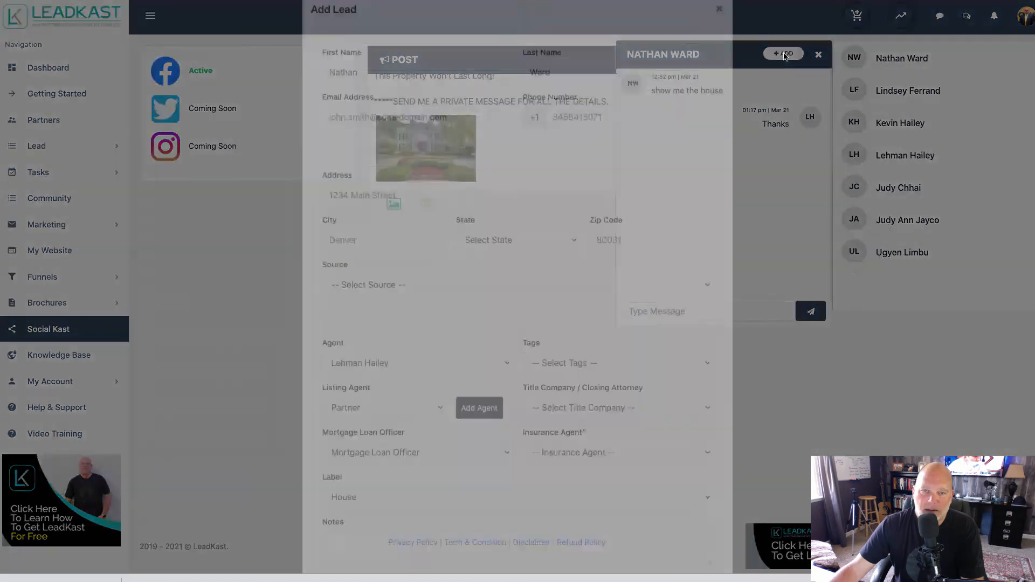
scroll(439, 259, "down", 2)
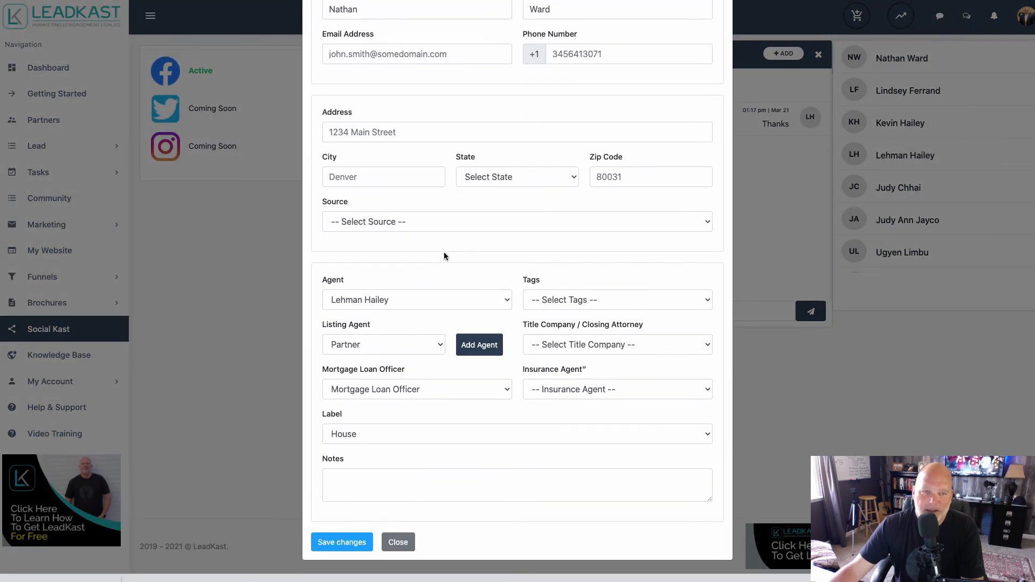
scroll(445, 252, "up", 2)
left_click(716, 23)
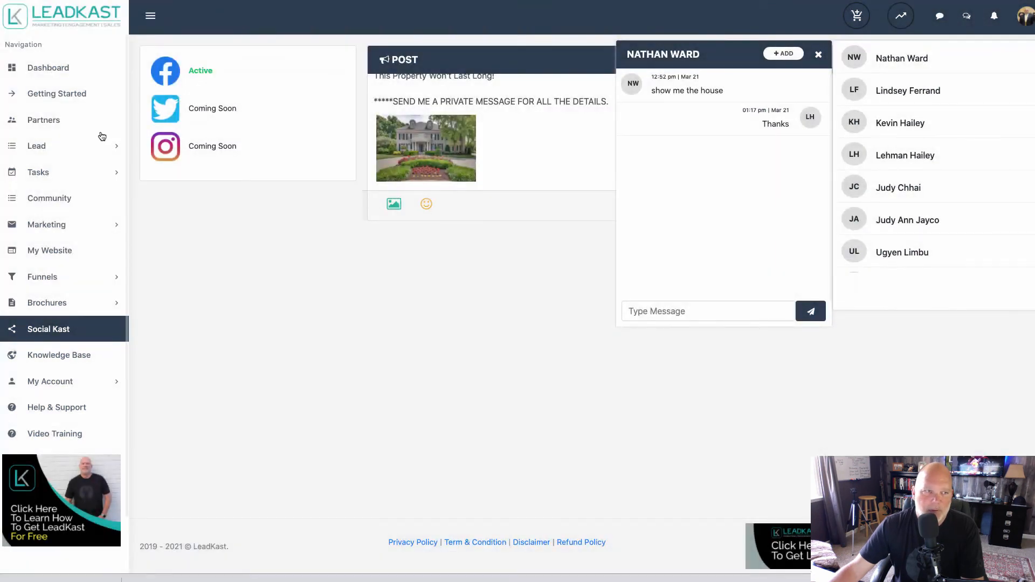
- View the list of all leads and go to the dashboard
left_click(39, 146)
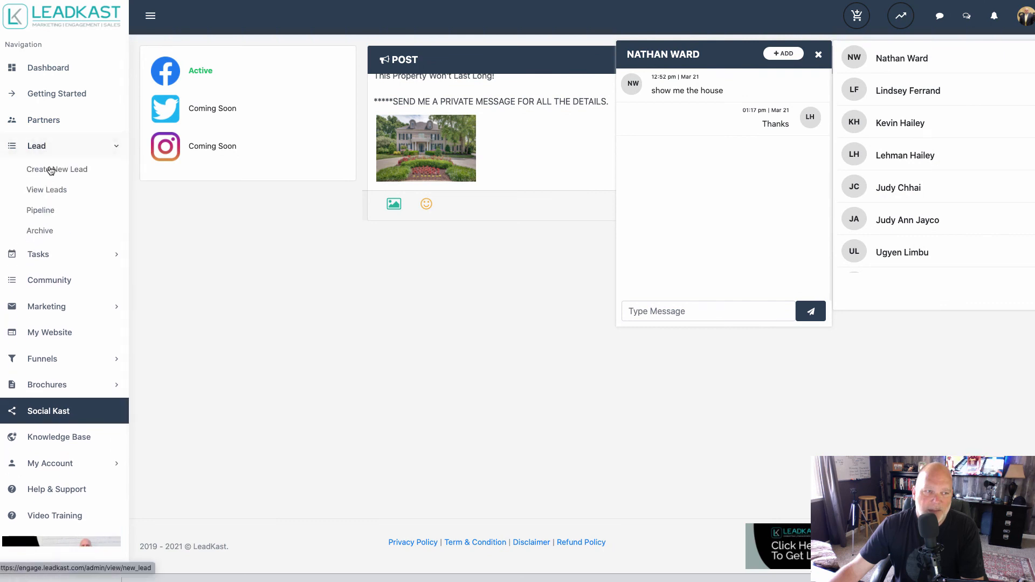
left_click(57, 192)
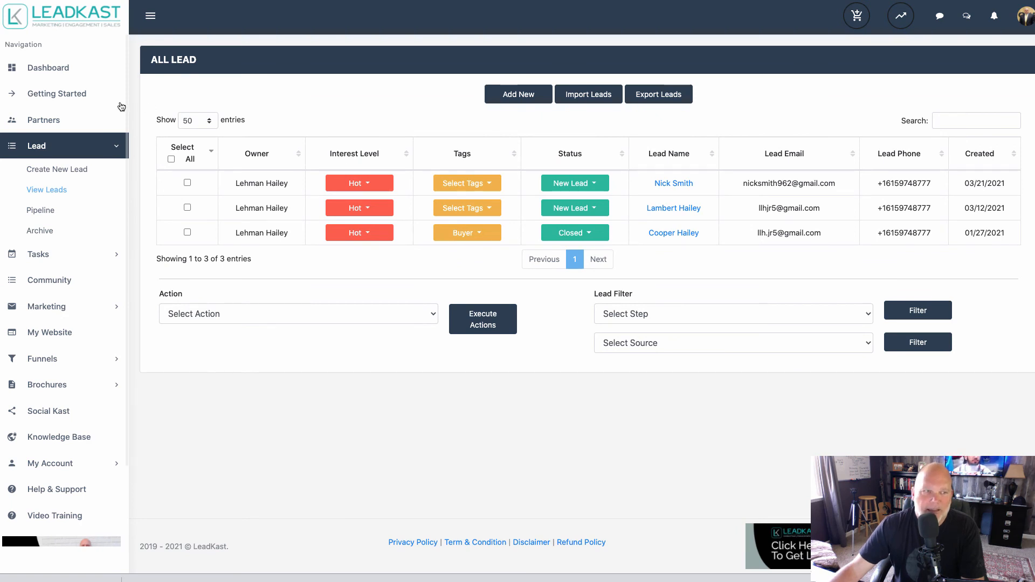
left_click(47, 68)
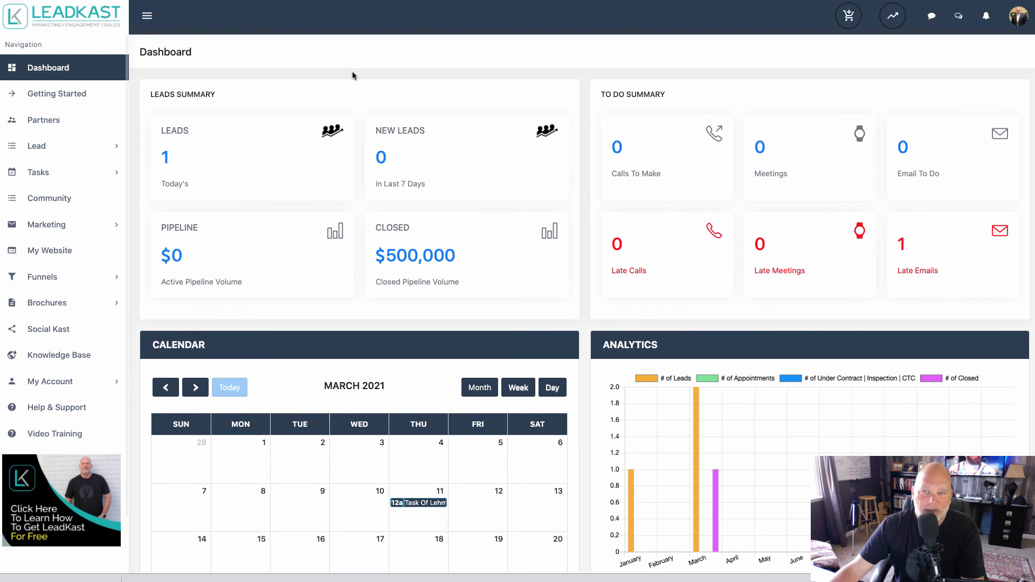
- Reopen the "show me the house" conversation from the dashboard, view its Add Lead form, and close the form unsaved
left_click(933, 17)
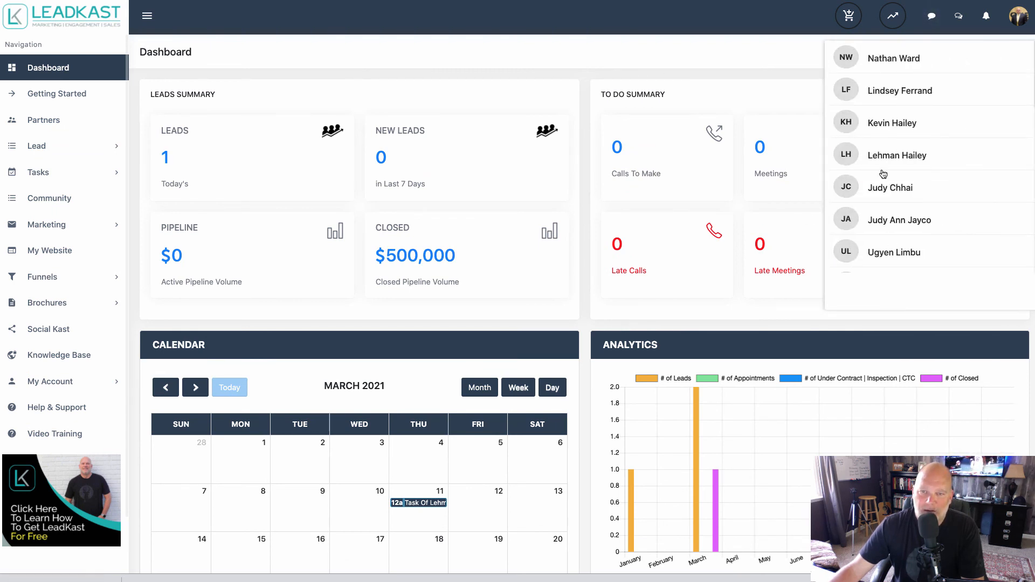
left_click(898, 64)
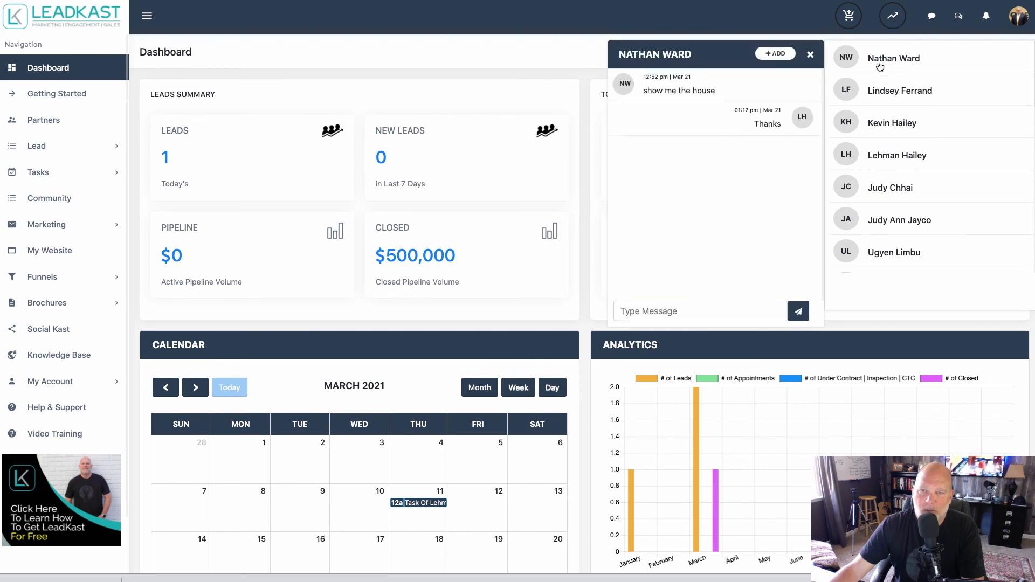
left_click(773, 54)
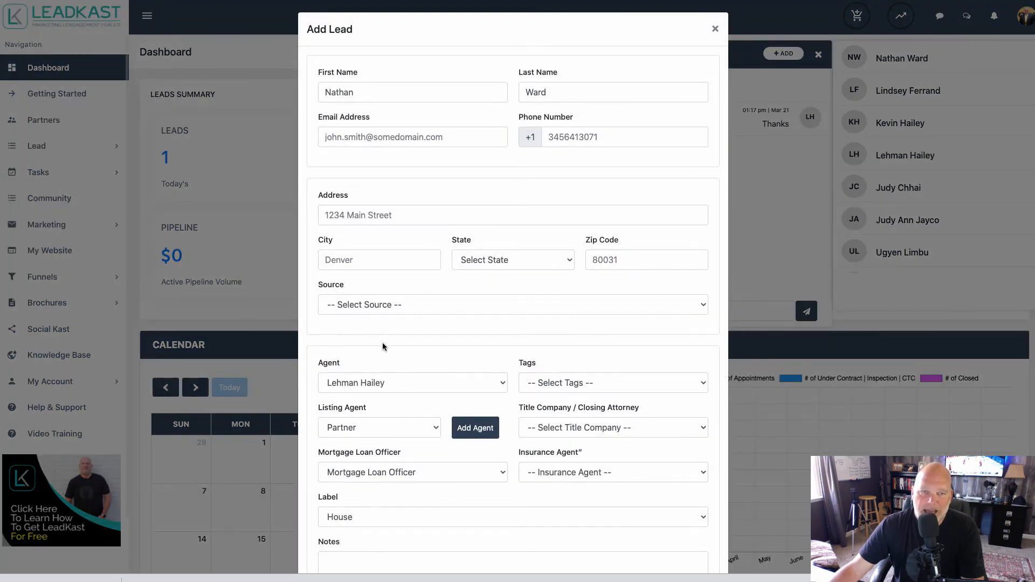
left_click(715, 28)
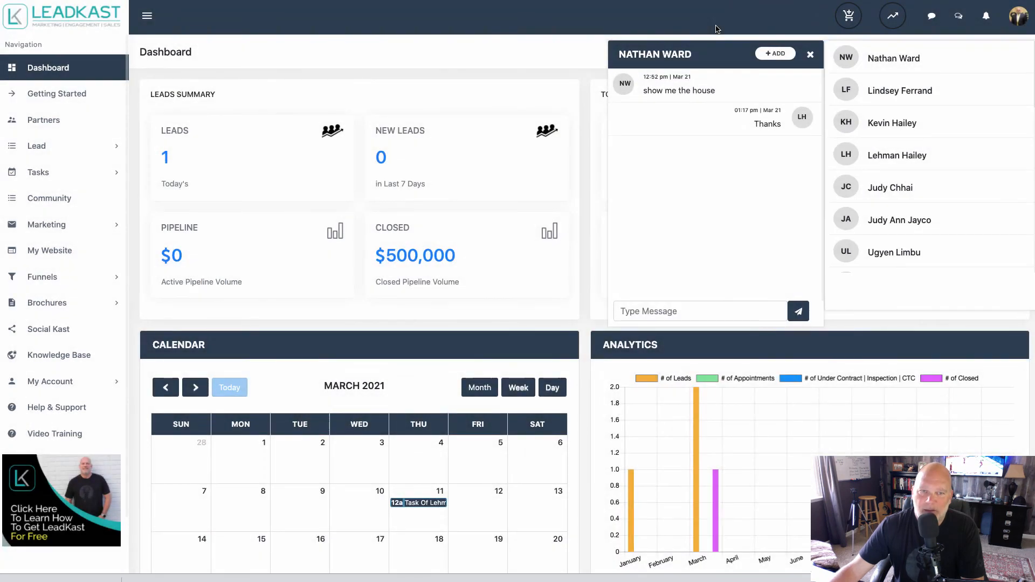